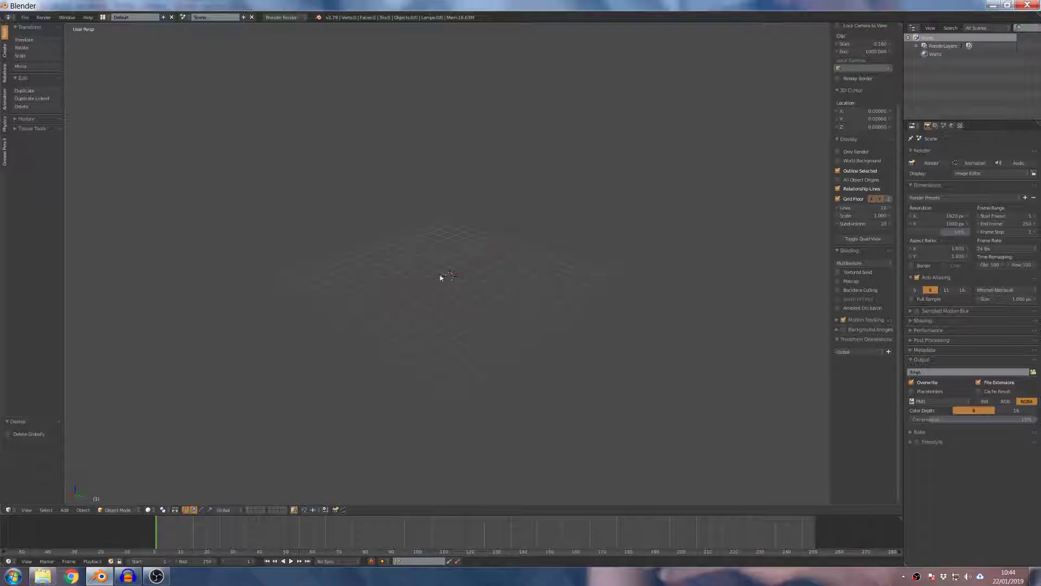
- Reposition the 3D cursor near the scene centre and return from quad view to single perspective
{"action": "left_click", "coordinate": [400, 258]}
{"action": "middle_click_drag", "start_coordinate": [509, 308], "coordinate": [437, 325]}
{"action": "left_click", "coordinate": [461, 266]}
{"action": "left_click", "coordinate": [445, 243]}
{"action": "left_click", "coordinate": [859, 239]}
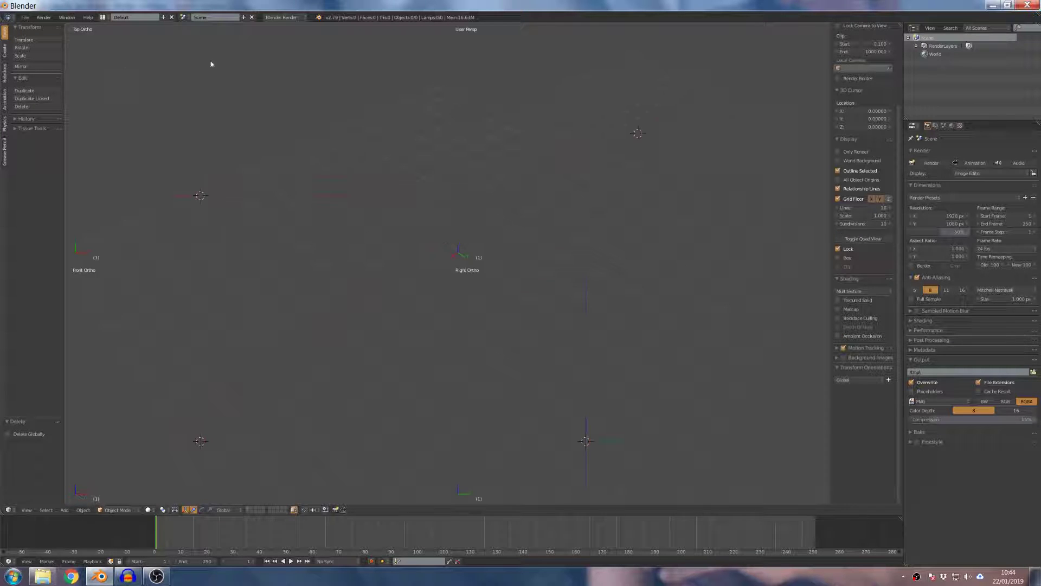
{"action": "left_click", "coordinate": [867, 240]}
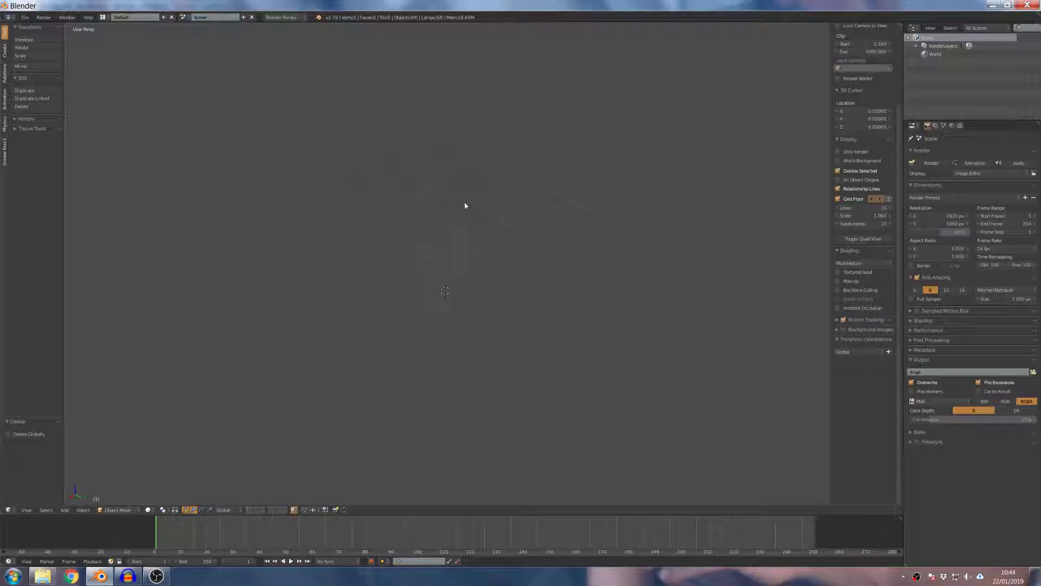
- Add a 2-unit Mesh > Cube at the 3D cursor with Shift+A
{"action": "key", "text": "shift+a"}
{"action": "mouse_move", "coordinate": [459, 205]}
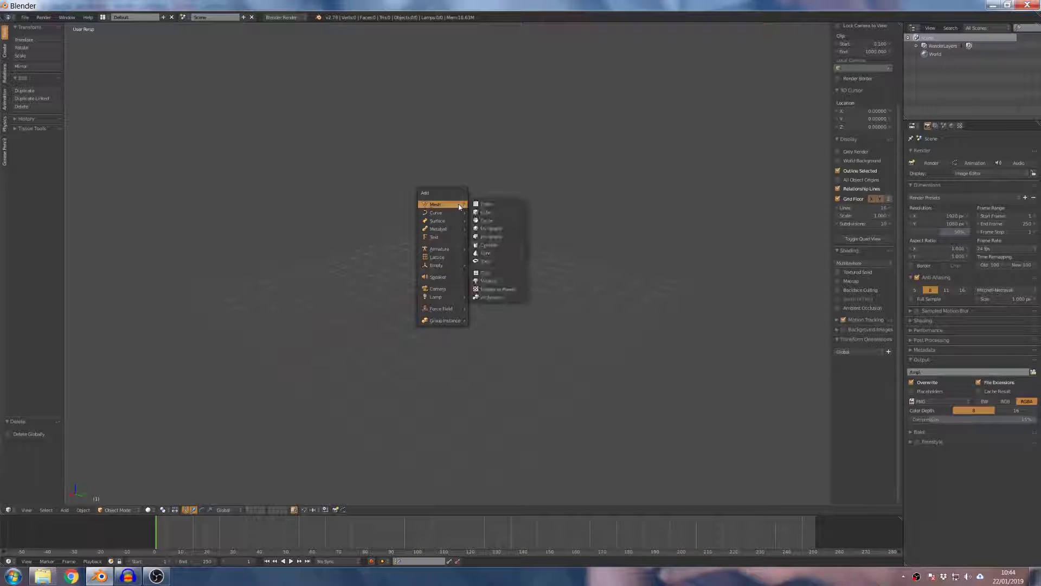
{"action": "left_click", "coordinate": [484, 211]}
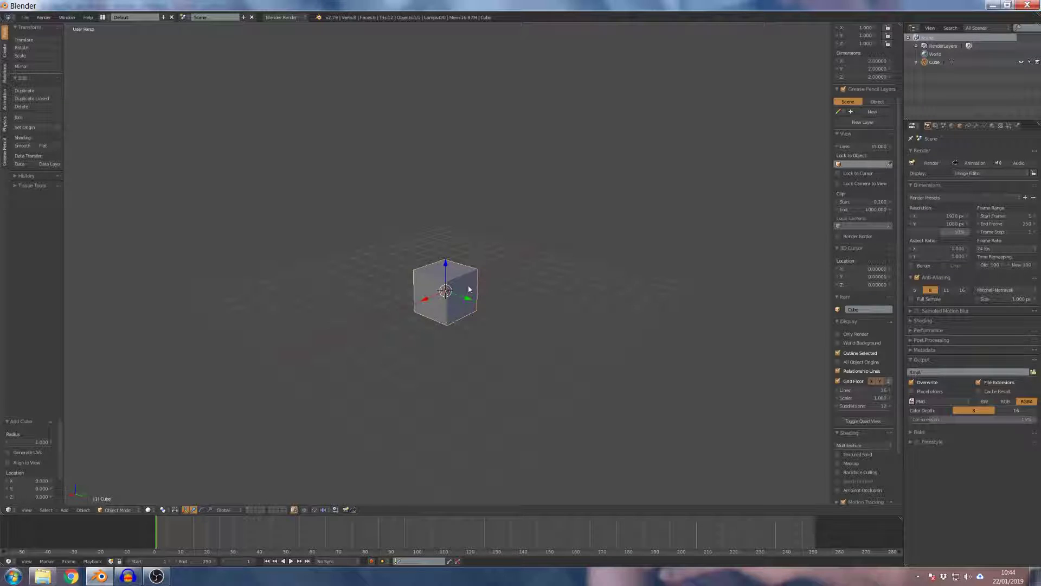
{"action": "key", "text": "s"}
{"action": "left_click", "coordinate": [528, 265]}
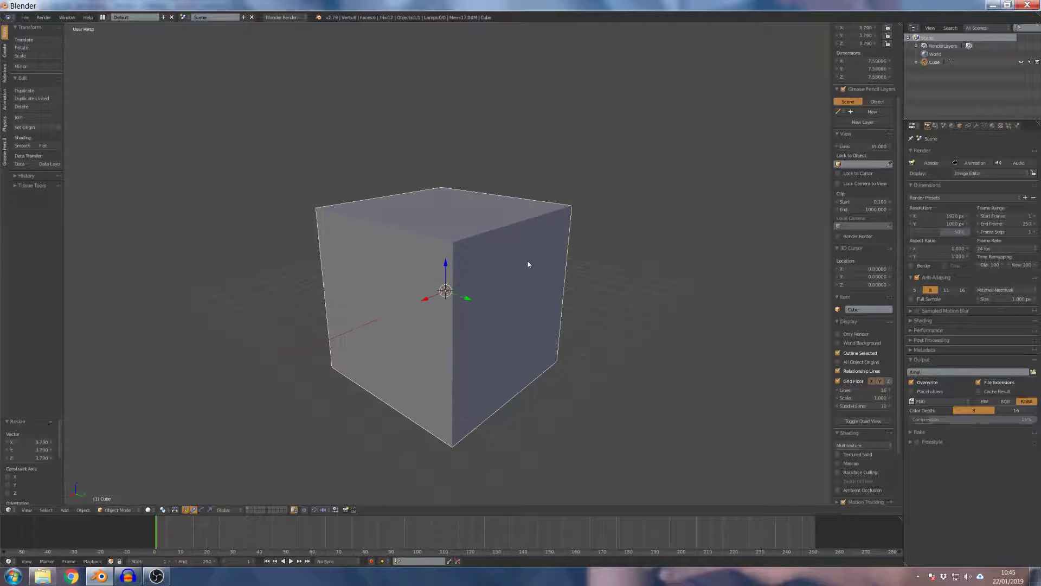
{"action": "key", "text": "r"}
{"action": "left_click", "coordinate": [618, 394]}
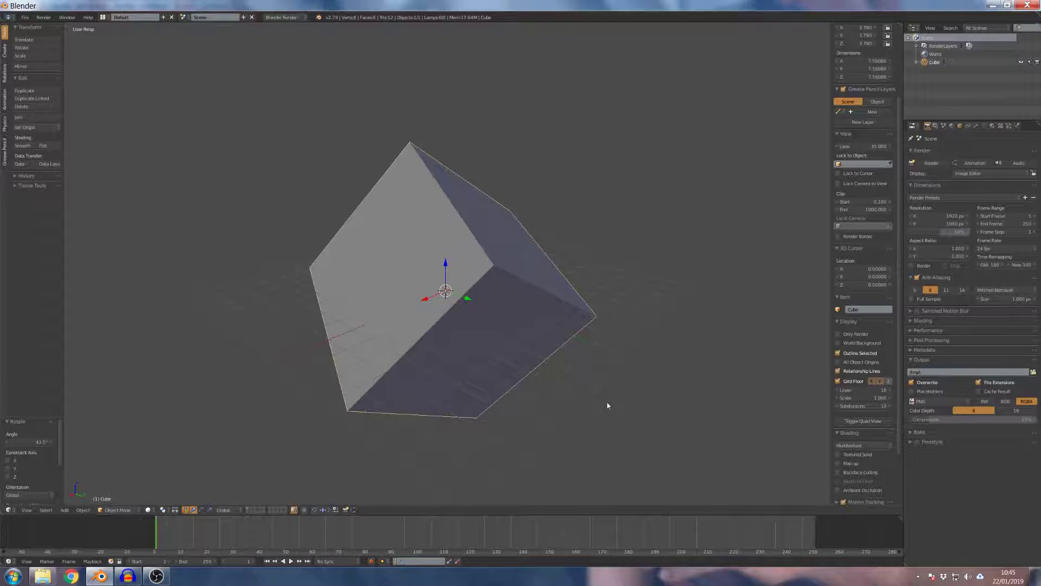
{"action": "key", "text": "g"}
{"action": "left_click", "coordinate": [684, 269]}
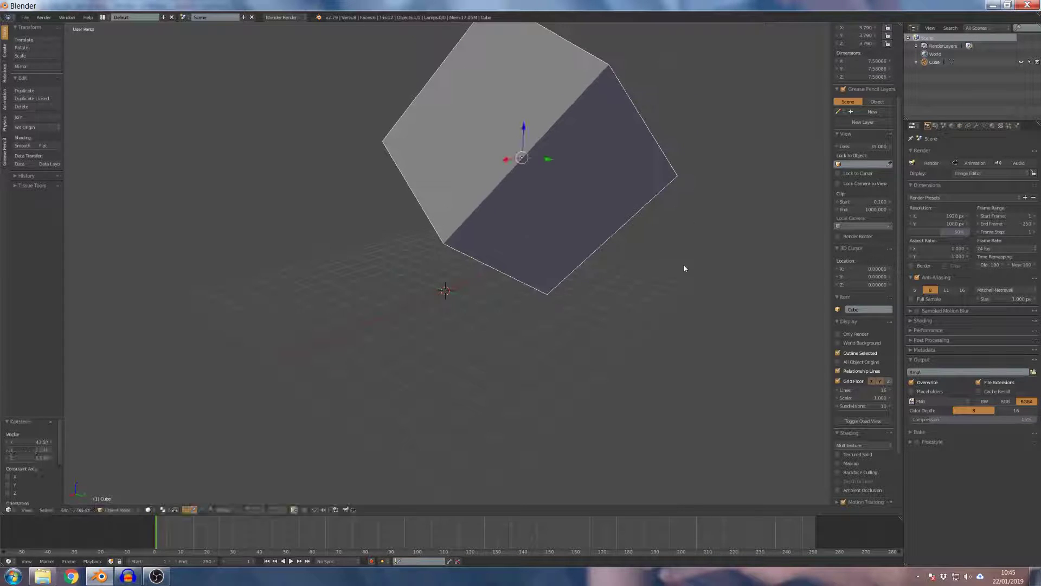
{"action": "key", "text": "alt+s"}
{"action": "key", "text": "alt+r"}
{"action": "key", "text": "alt+g"}
{"action": "scroll", "coordinate": [432, 290], "scroll_direction": "down", "scroll_amount": 2}
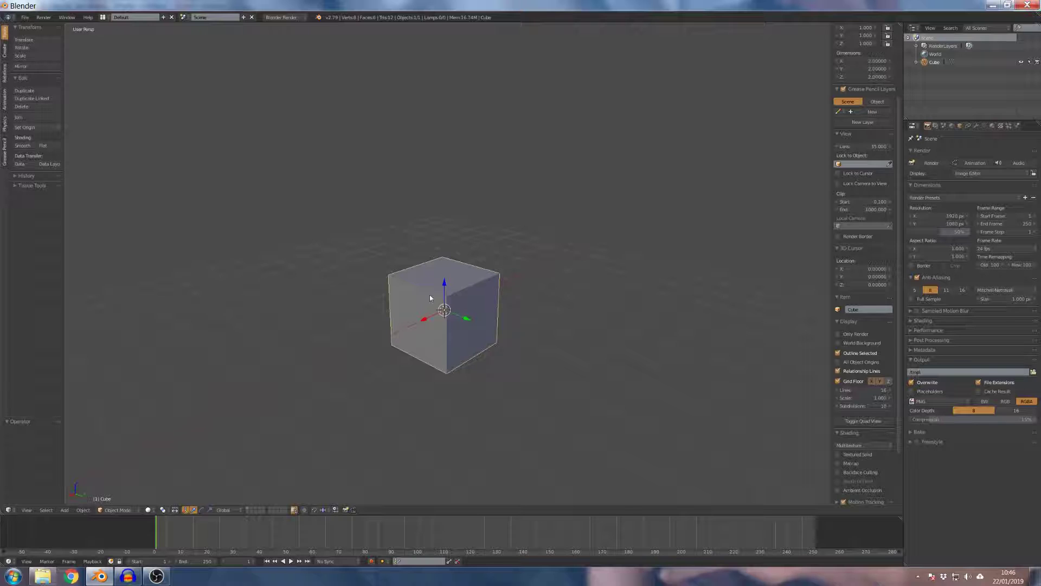
{"action": "key", "text": "g"}
{"action": "key", "text": "x"}
- Pick Edit Mode from the mode dropdown, toggle with Tab a few times, ending in Edit Mode
{"action": "left_click", "coordinate": [127, 509]}
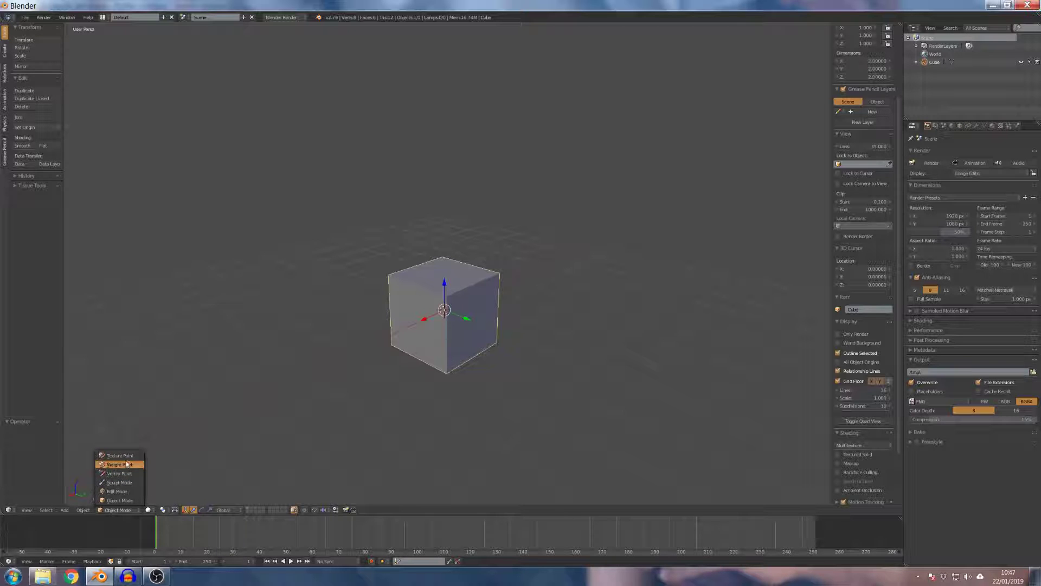
{"action": "left_click", "coordinate": [116, 492]}
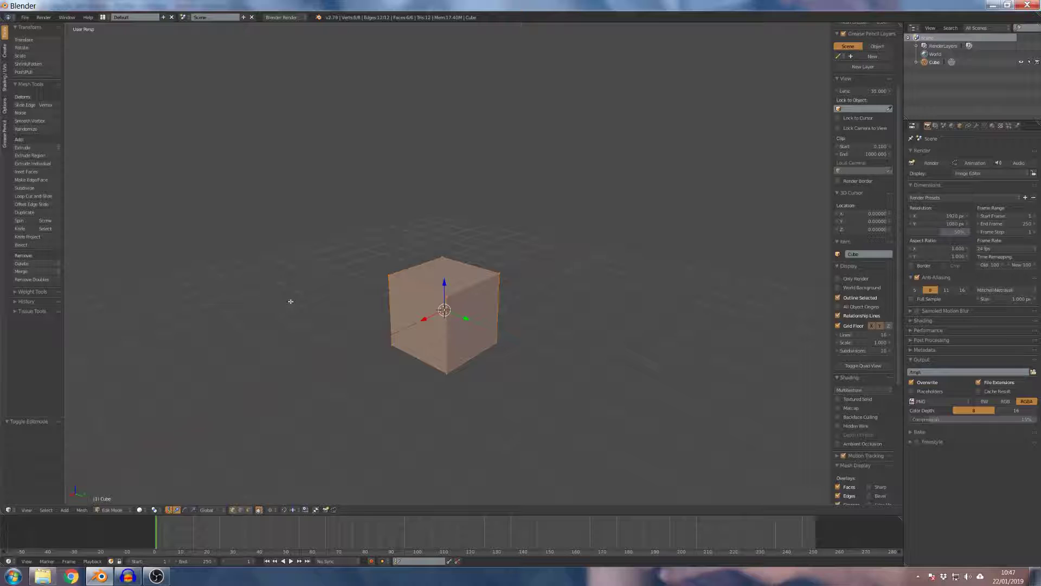
{"action": "key", "text": "Tab"}
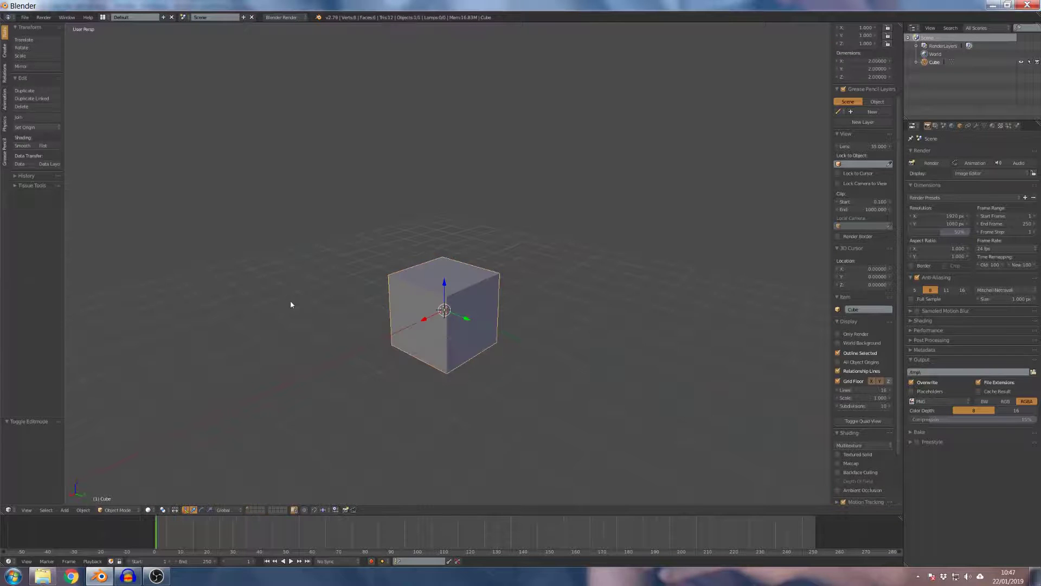
{"action": "key", "text": "Tab"}
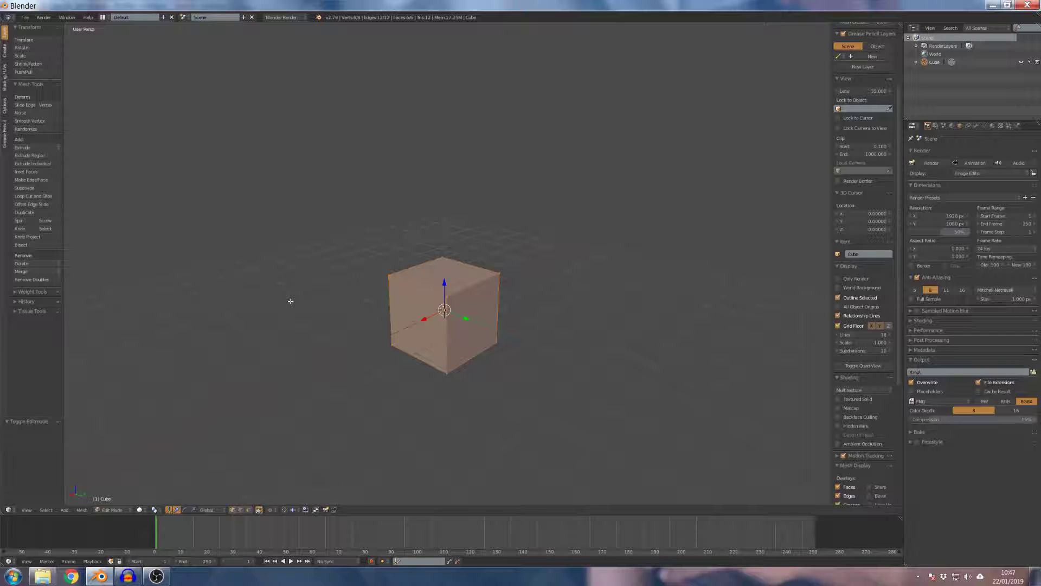
{"action": "key", "text": "Tab"}
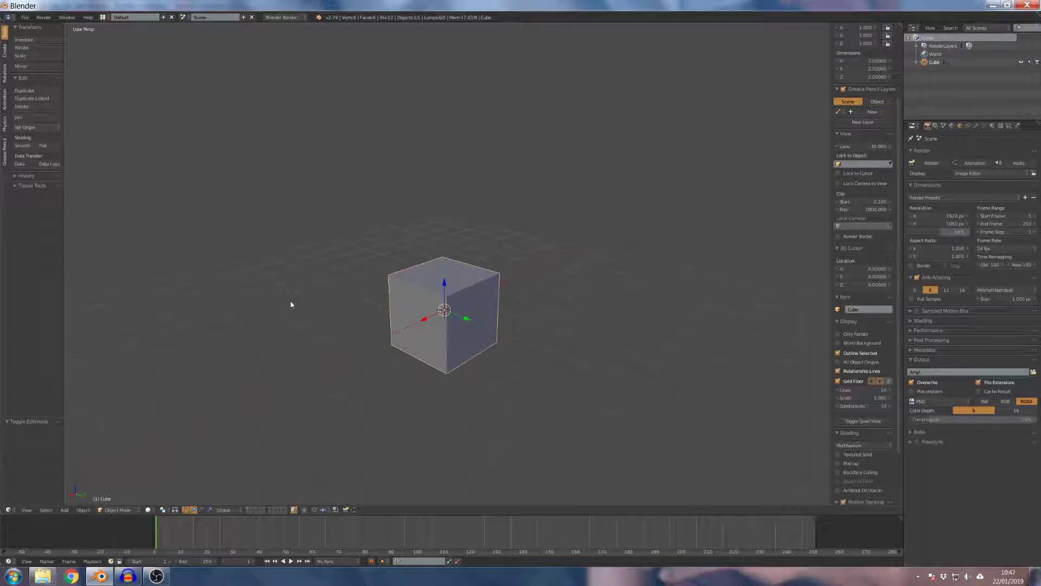
{"action": "key", "text": "Tab"}
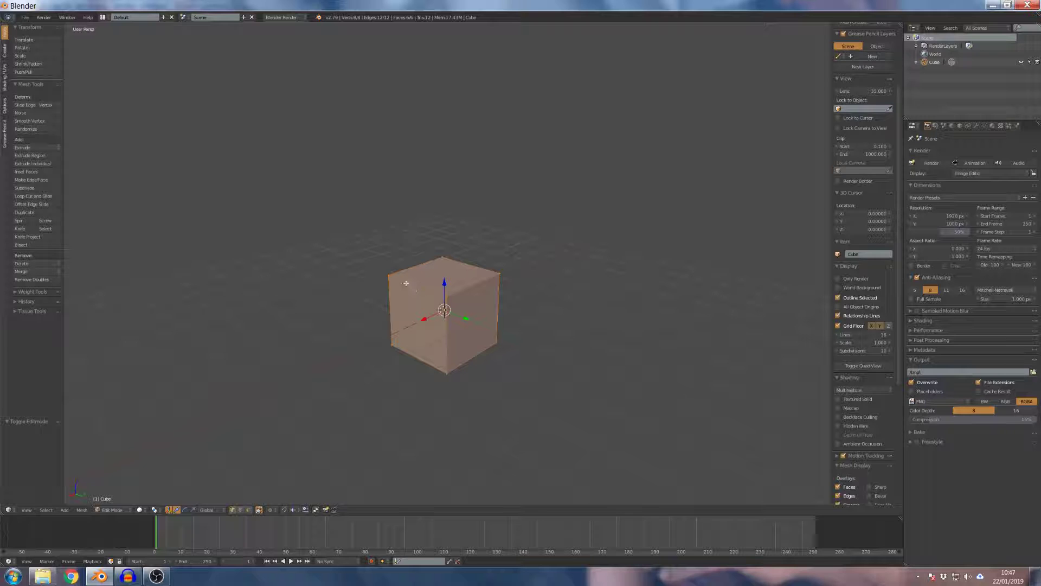
- Try vertex, edge and face selection, picking one edge, then the left and top faces
{"action": "left_click", "coordinate": [388, 275]}
{"action": "key", "text": "a"}
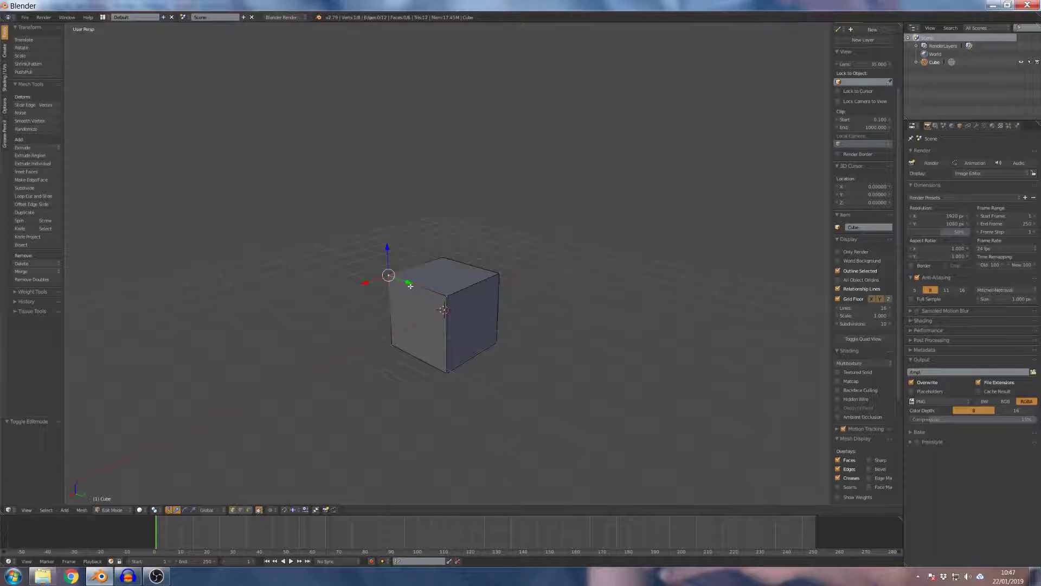
{"action": "left_click", "coordinate": [242, 510]}
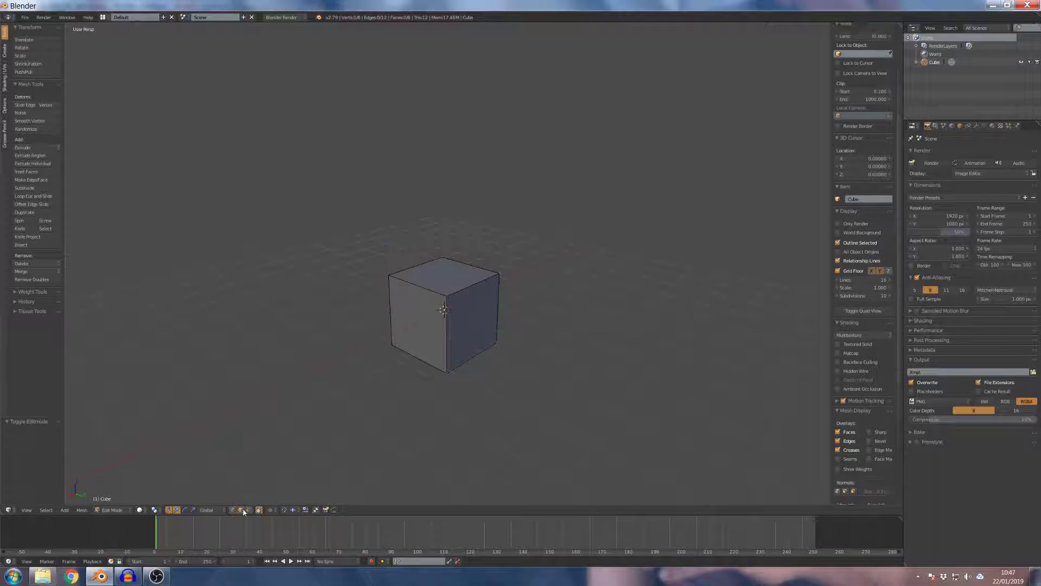
{"action": "right_click", "coordinate": [426, 289]}
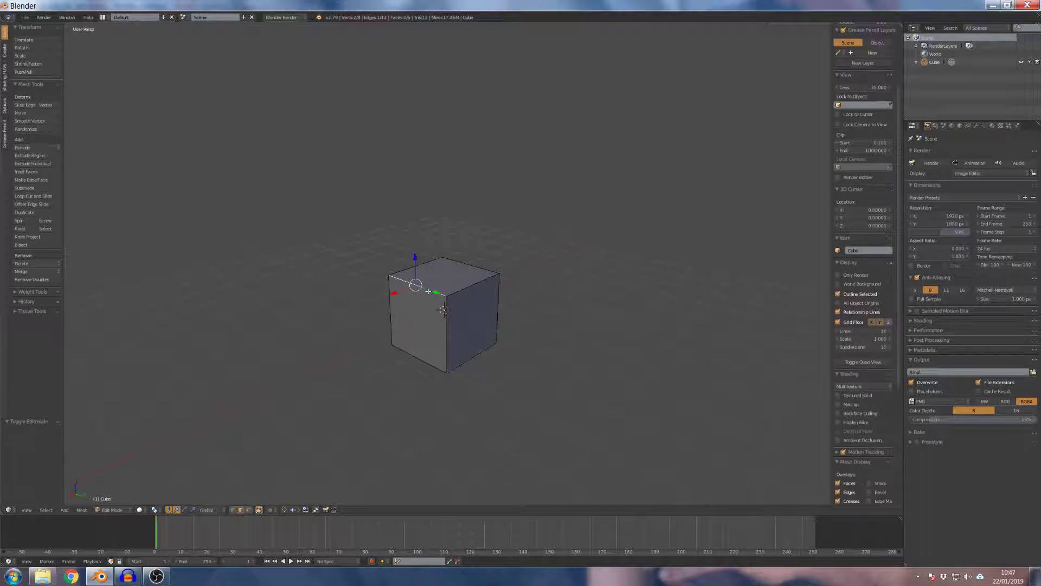
{"action": "left_click", "coordinate": [248, 510]}
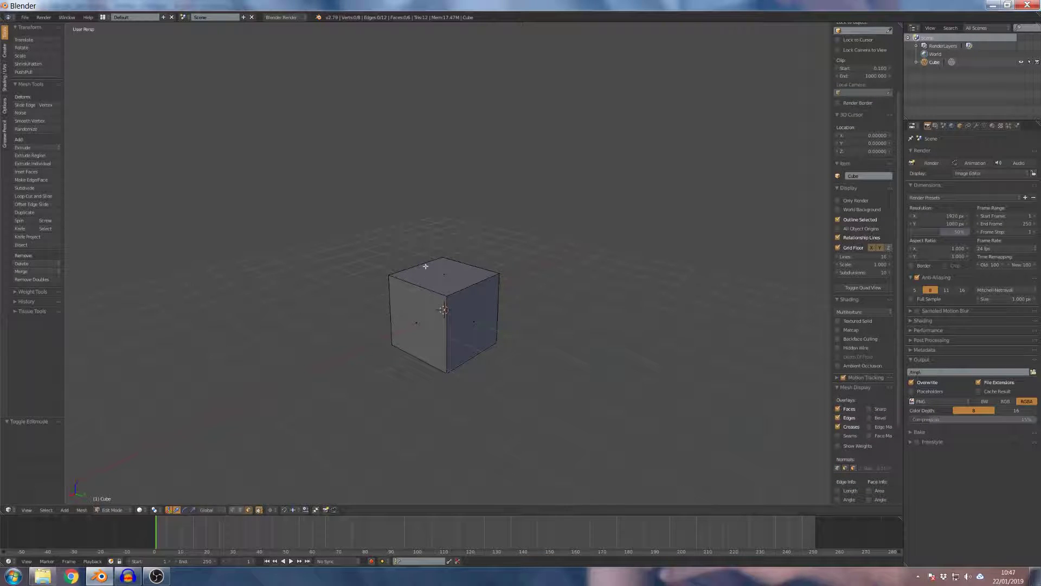
{"action": "right_click", "coordinate": [421, 287]}
{"action": "right_click", "coordinate": [434, 272]}
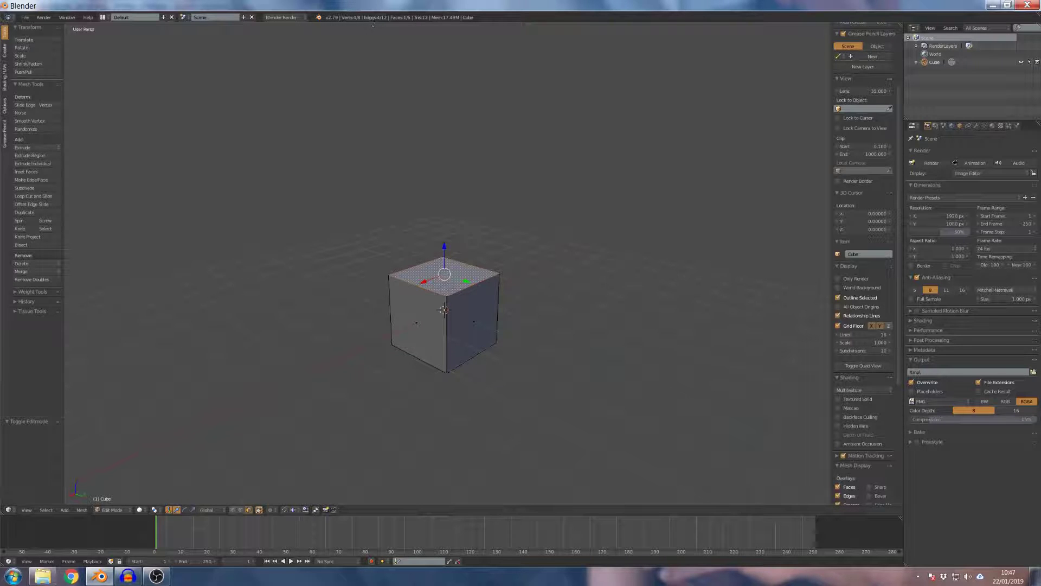
{"action": "right_click", "coordinate": [412, 291]}
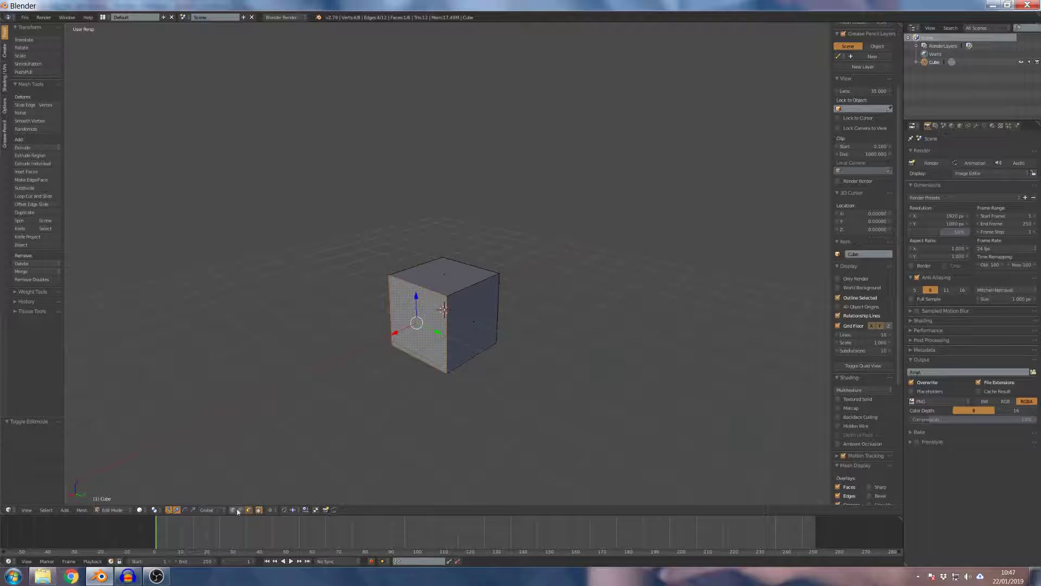
- Move the top-left corner vertex twice, undo the last move, then bring up Select Mode
{"action": "right_click", "coordinate": [391, 273]}
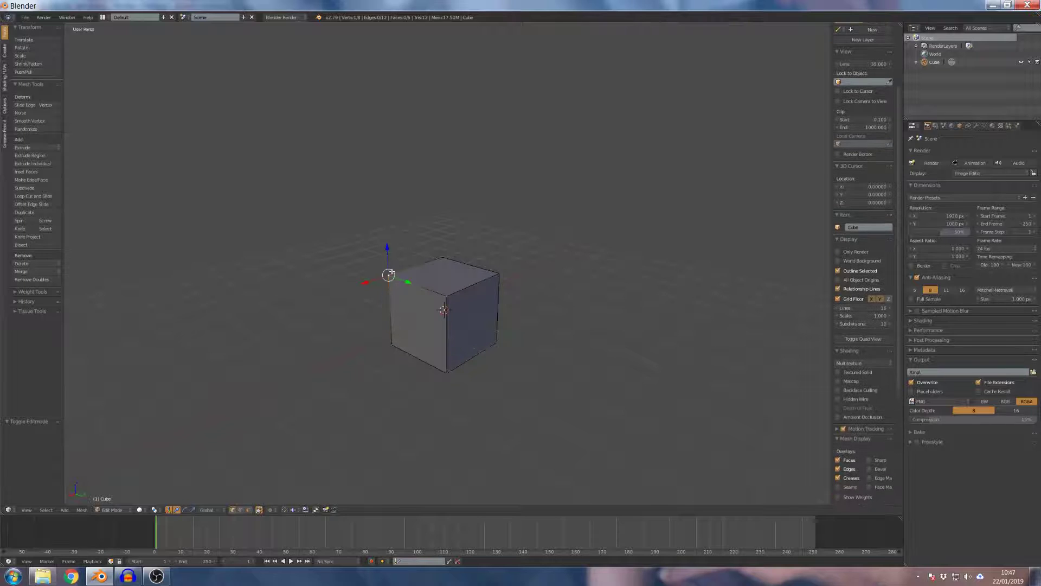
{"action": "key", "text": "g"}
{"action": "left_click", "coordinate": [386, 201]}
{"action": "key", "text": "g"}
{"action": "left_click", "coordinate": [281, 251]}
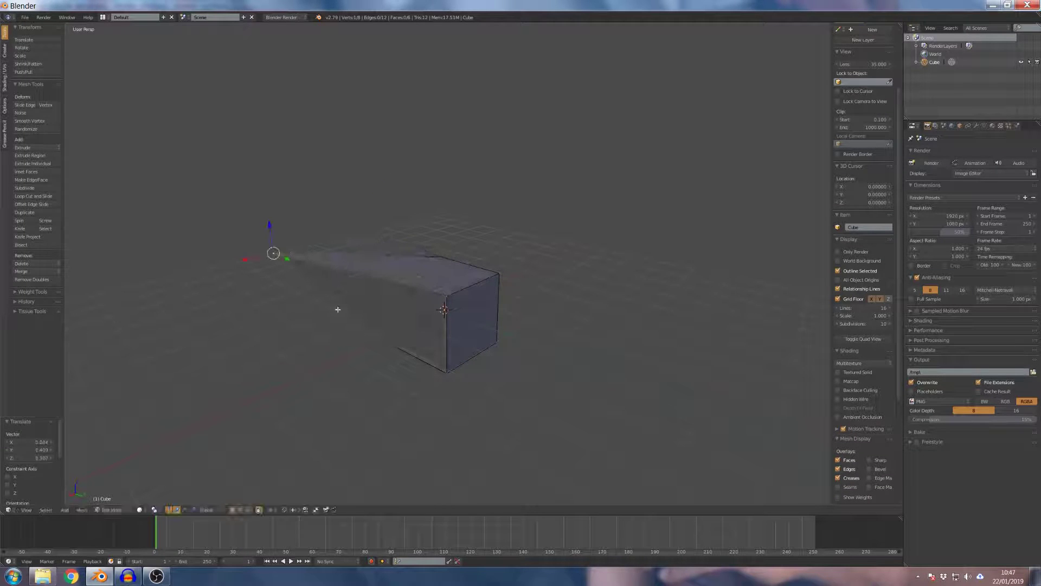
{"action": "key", "text": "ctrl+z"}
{"action": "key", "text": "ctrl+z"}
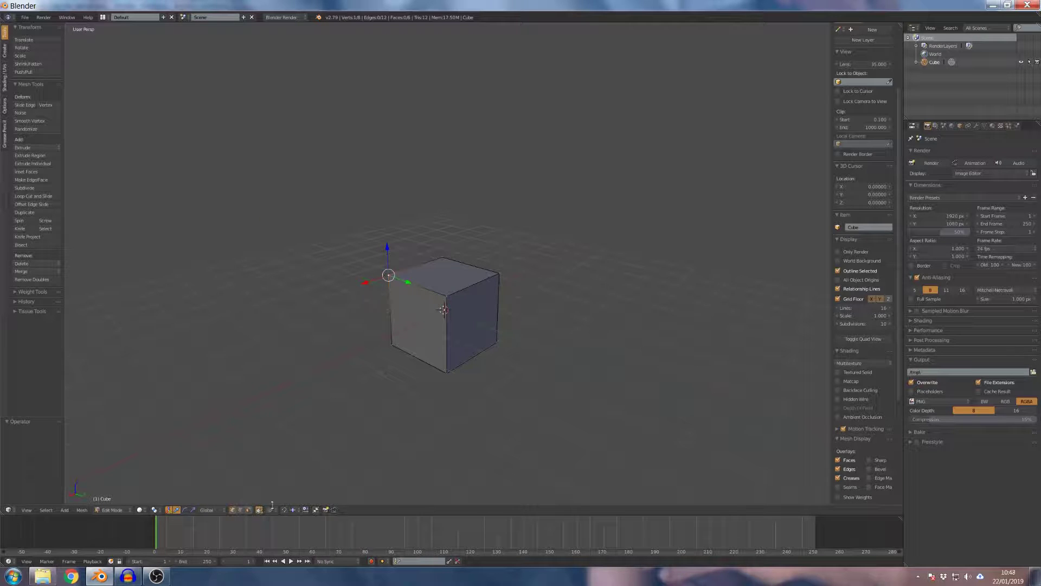
{"action": "key", "text": "ctrl+Tab"}
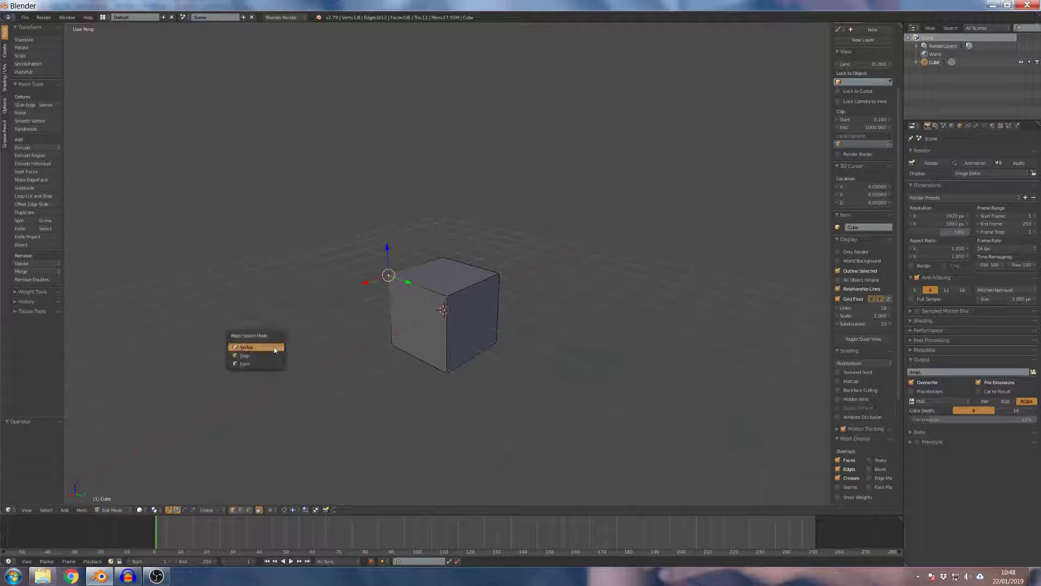
{"action": "left_click", "coordinate": [260, 355]}
{"action": "left_click", "coordinate": [416, 266]}
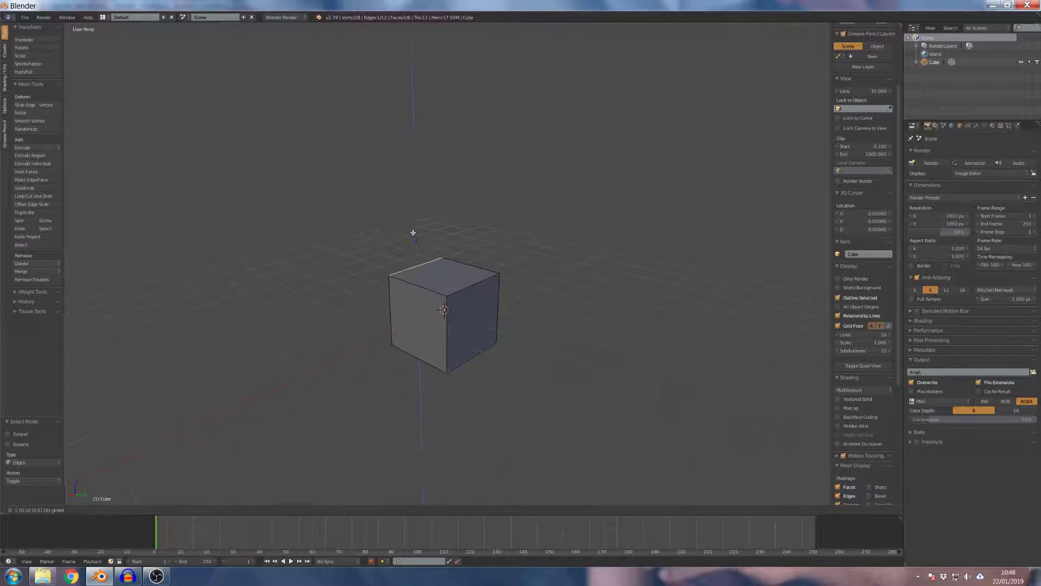
{"action": "left_click_drag", "start_coordinate": [414, 233], "coordinate": [411, 164]}
{"action": "right_click", "coordinate": [405, 174]}
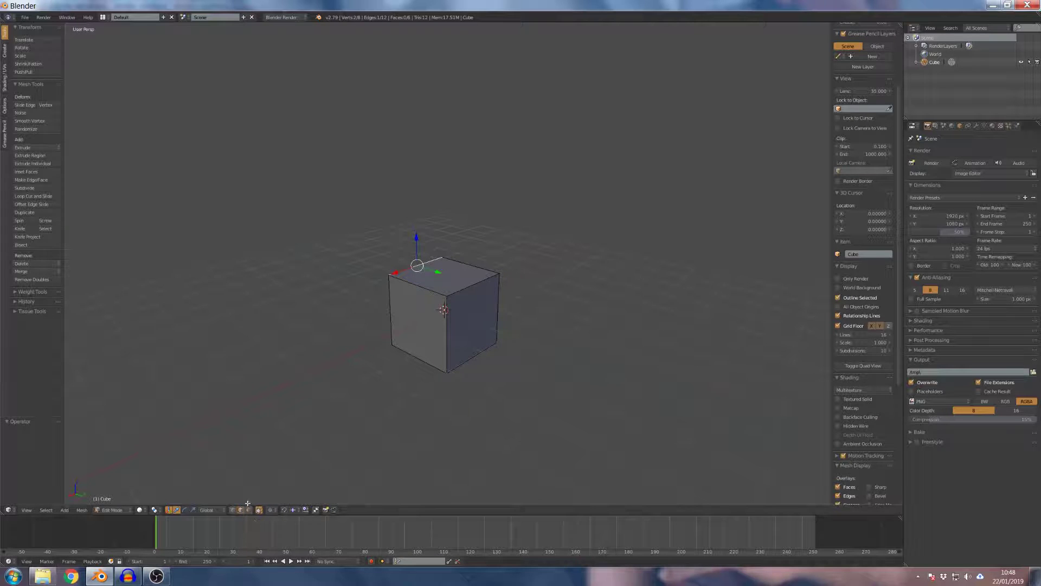
{"action": "key", "text": "a"}
{"action": "right_click", "coordinate": [457, 283]}
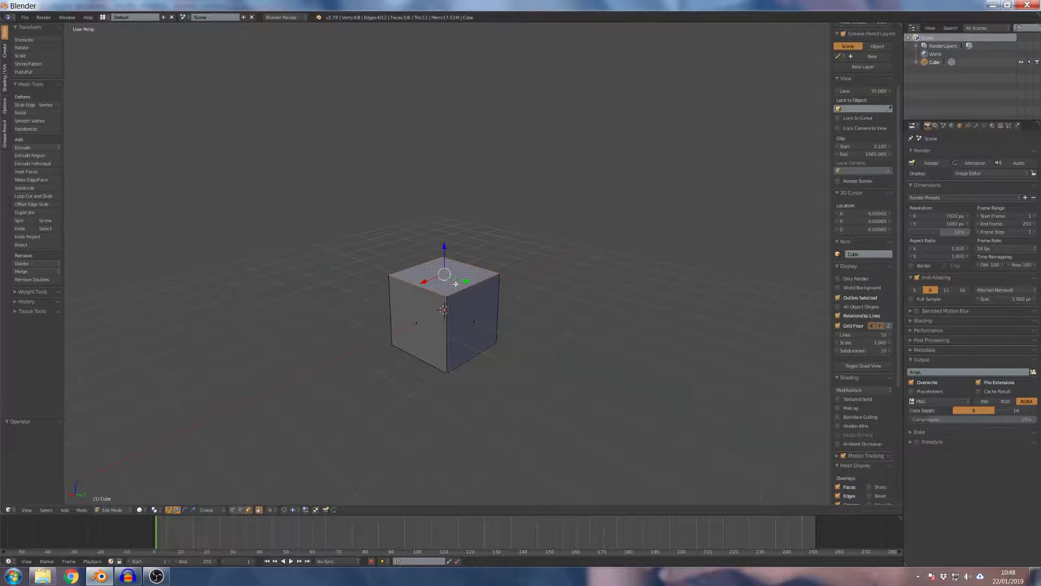
{"action": "left_click", "coordinate": [444, 174], "text": "ctrl"}
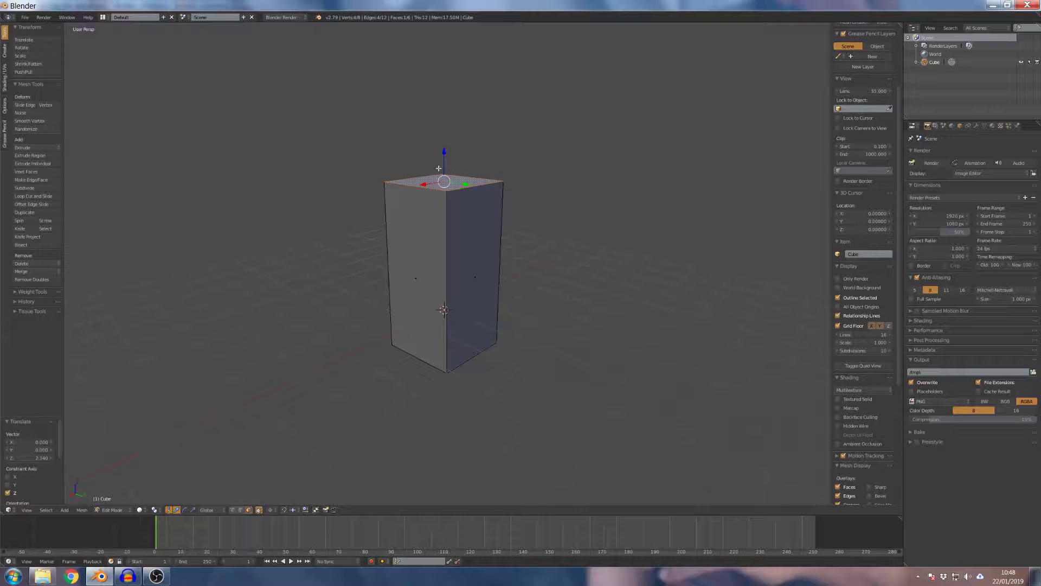
{"action": "key", "text": "ctrl+z"}
{"action": "left_click", "coordinate": [431, 166], "text": "ctrl"}
{"action": "key", "text": "ctrl+z"}
{"action": "key", "text": "ctrl+z"}
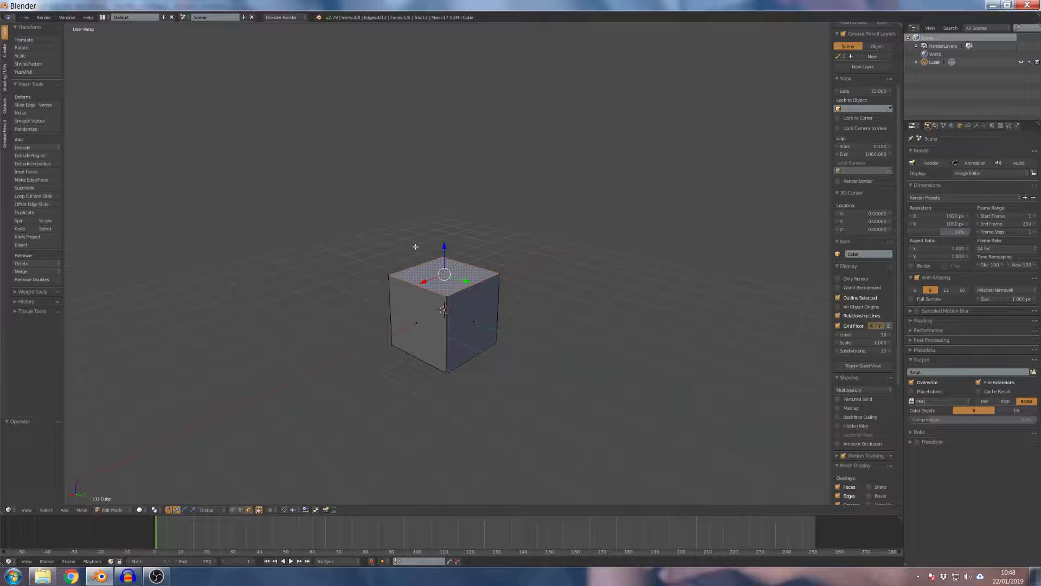
{"action": "key", "text": "a"}
- In Object Mode slide the cube along X, then undo it back to the world origin
{"action": "key", "text": "Tab"}
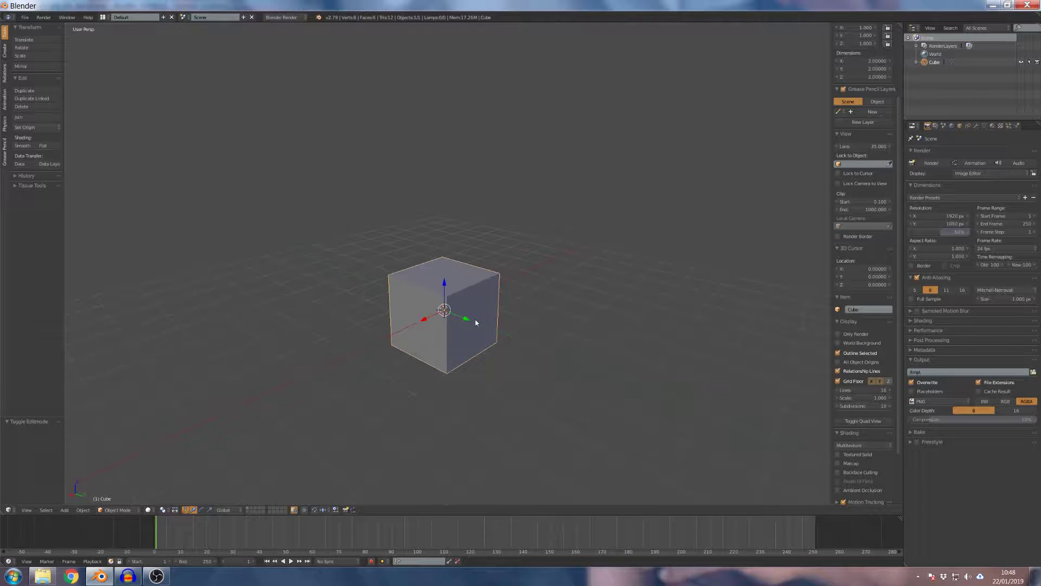
{"action": "key", "text": "g"}
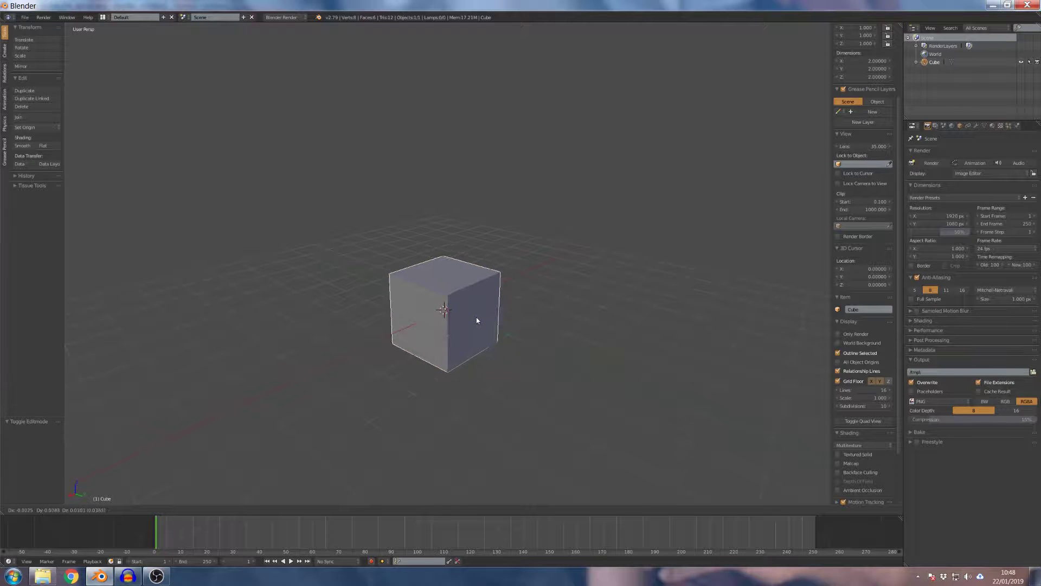
{"action": "key", "text": "x"}
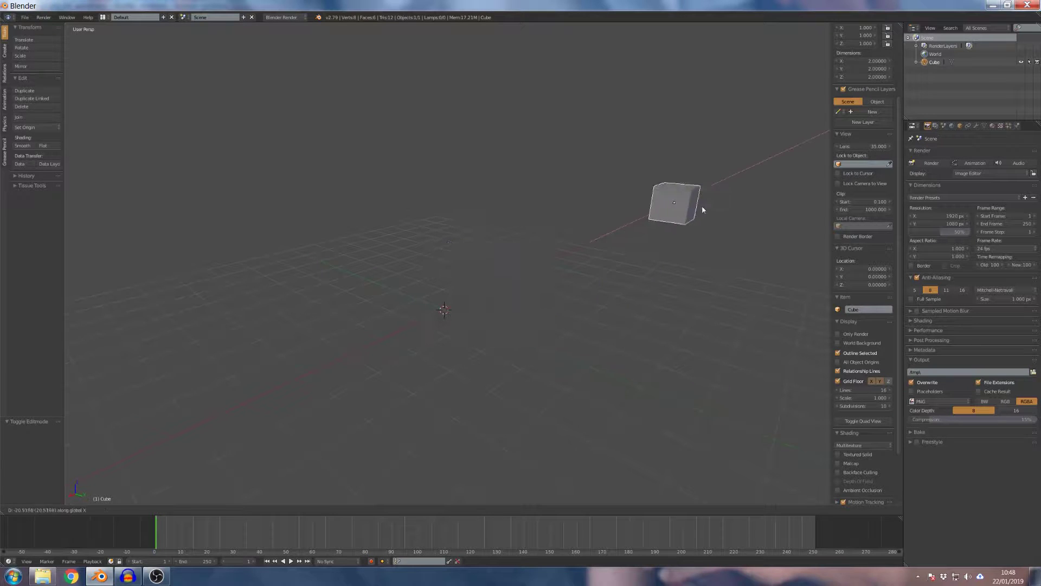
{"action": "left_click", "coordinate": [702, 206]}
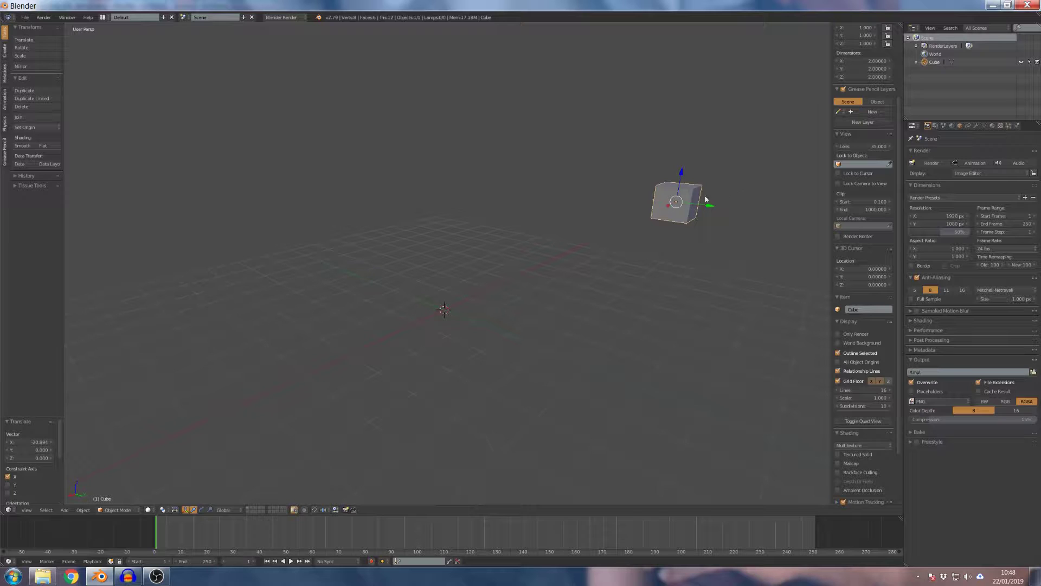
{"action": "middle_click_drag", "start_coordinate": [678, 205], "coordinate": [598, 230]}
{"action": "key", "text": "ctrl+z"}
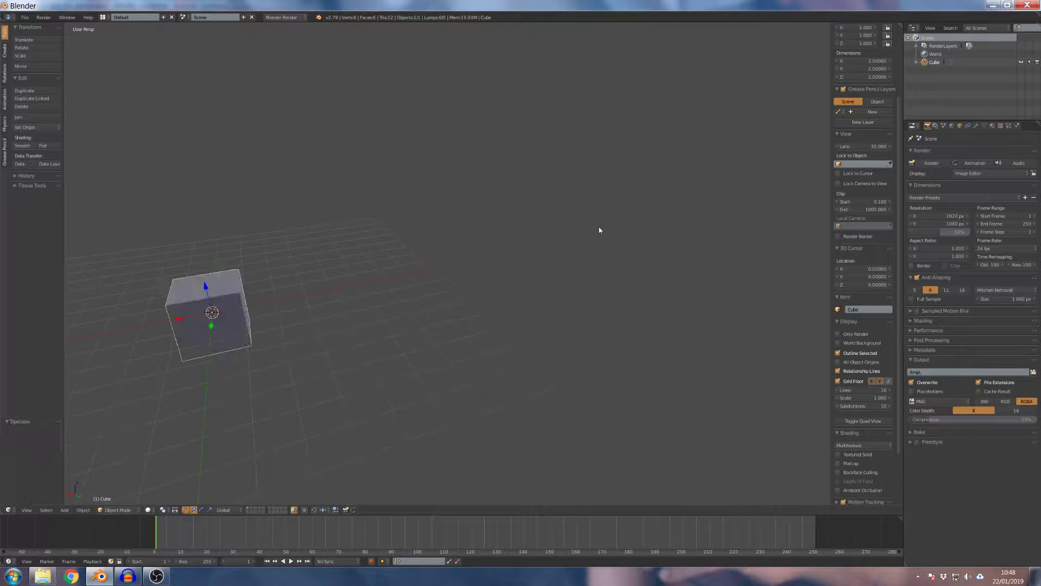
{"action": "middle_click_drag", "start_coordinate": [255, 353], "coordinate": [333, 219]}
- Shift the whole mesh about 14.4 units along X in Edit Mode, then return to Object Mode
{"action": "key", "text": "Tab"}
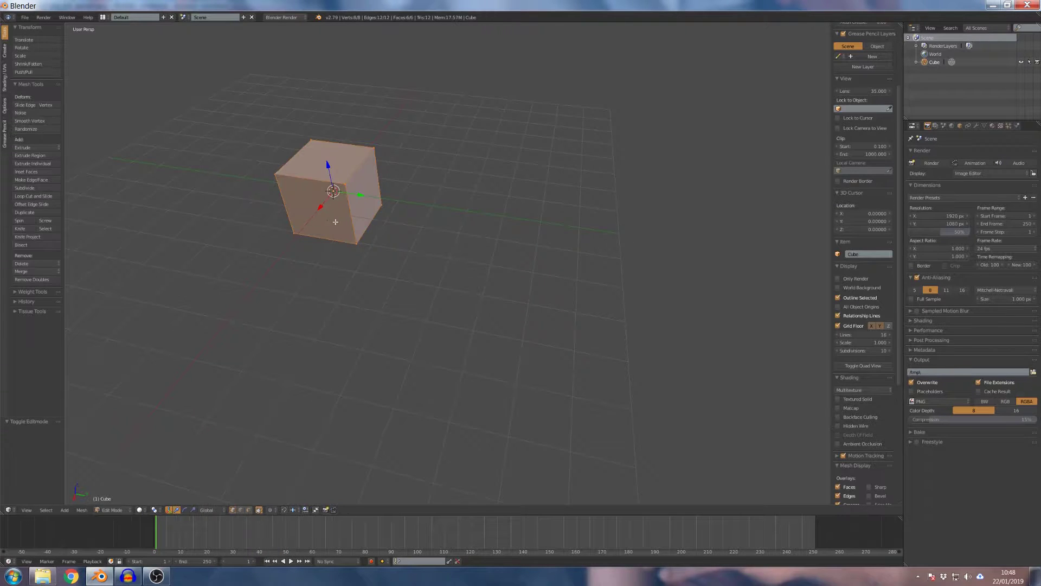
{"action": "key", "text": "g"}
{"action": "key", "text": "x"}
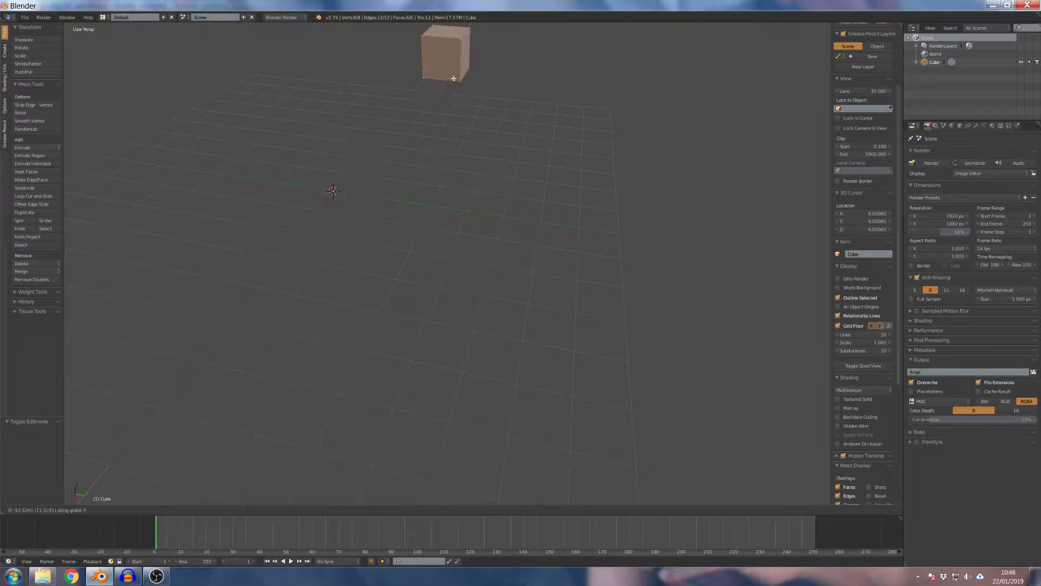
{"action": "left_click", "coordinate": [431, 97]}
{"action": "scroll", "coordinate": [431, 97], "scroll_direction": "down", "scroll_amount": 3}
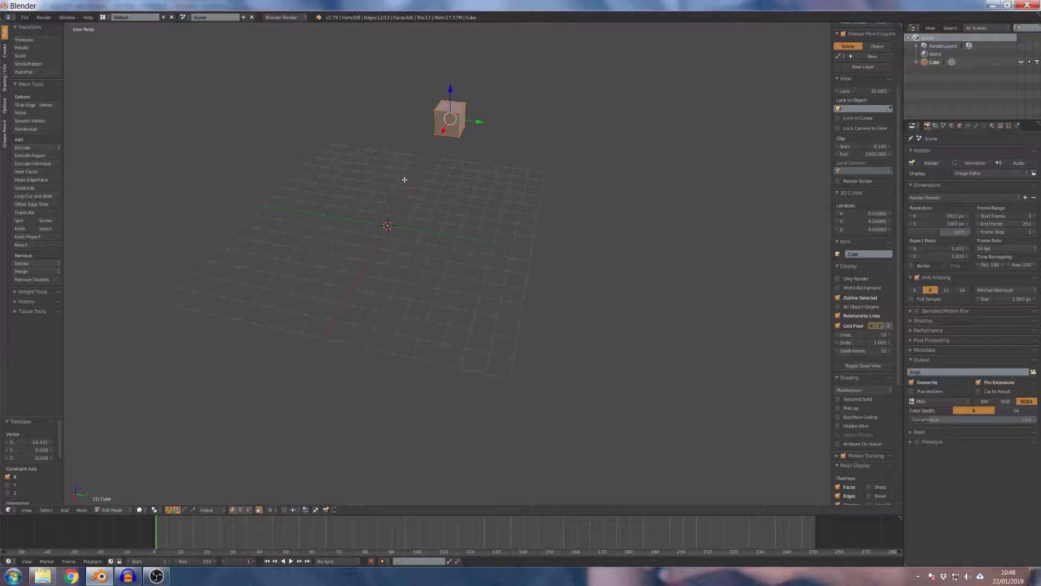
{"action": "key", "text": "Tab"}
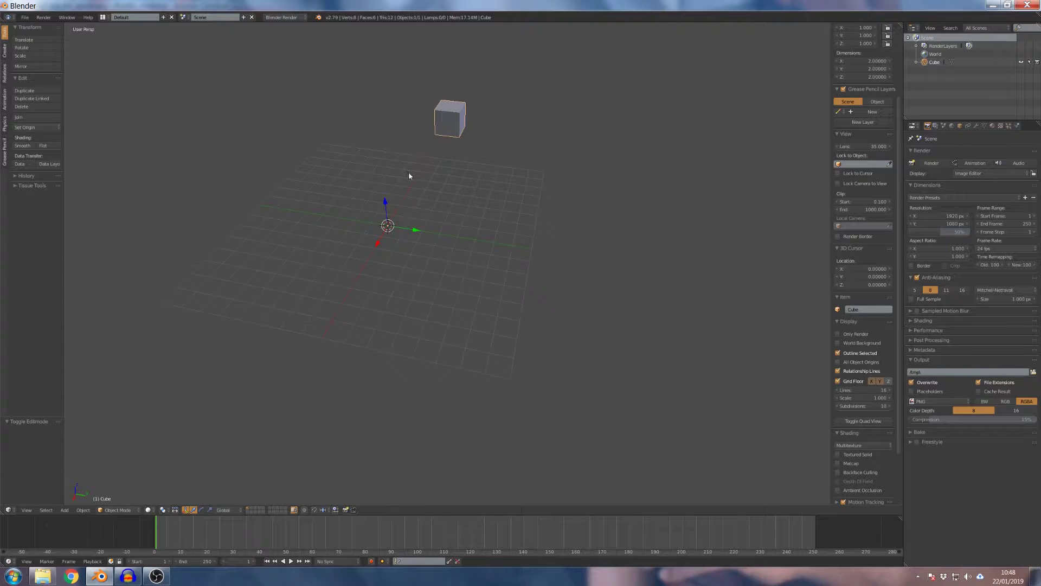
{"action": "key", "text": "r"}
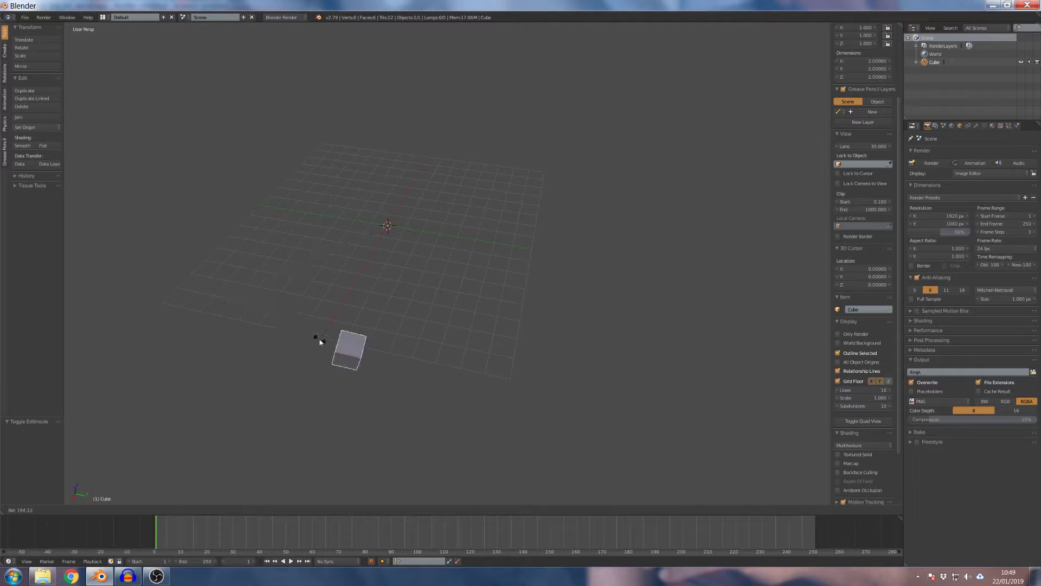
- Confirm the 64.4° rotation, undo it along with the mesh offset, and re-enter Edit Mode
{"action": "left_click", "coordinate": [458, 223]}
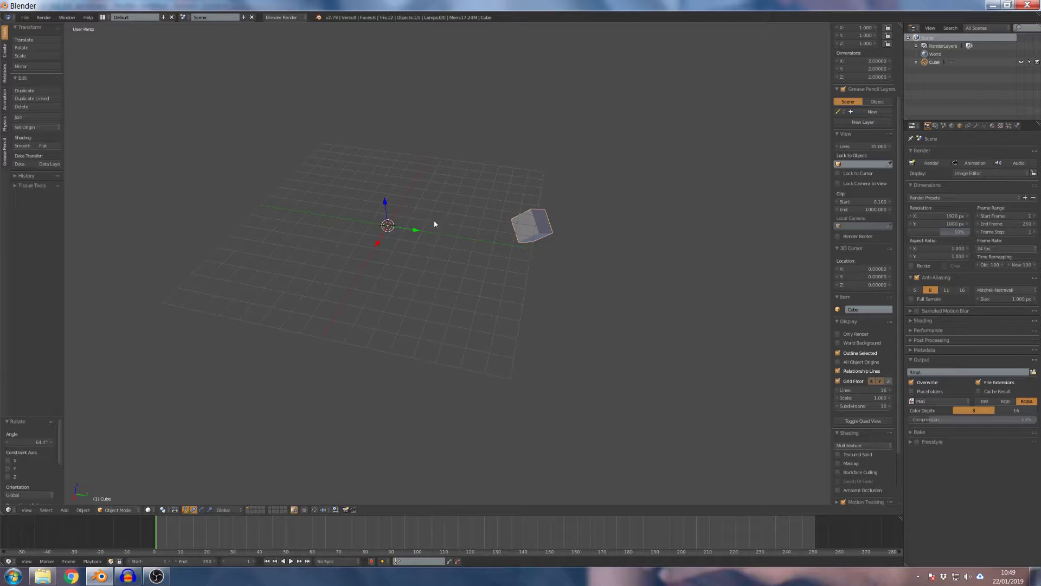
{"action": "key", "text": "ctrl+z"}
{"action": "key", "text": "ctrl+z"}
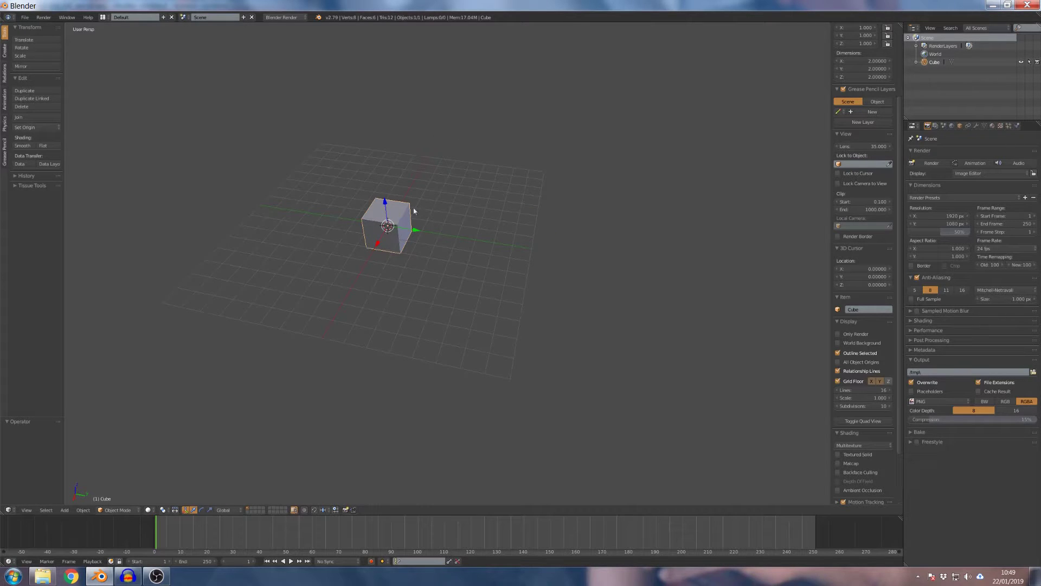
{"action": "scroll", "coordinate": [412, 209], "scroll_direction": "down", "scroll_amount": 3}
{"action": "scroll", "coordinate": [439, 168], "scroll_direction": "down", "scroll_amount": 3}
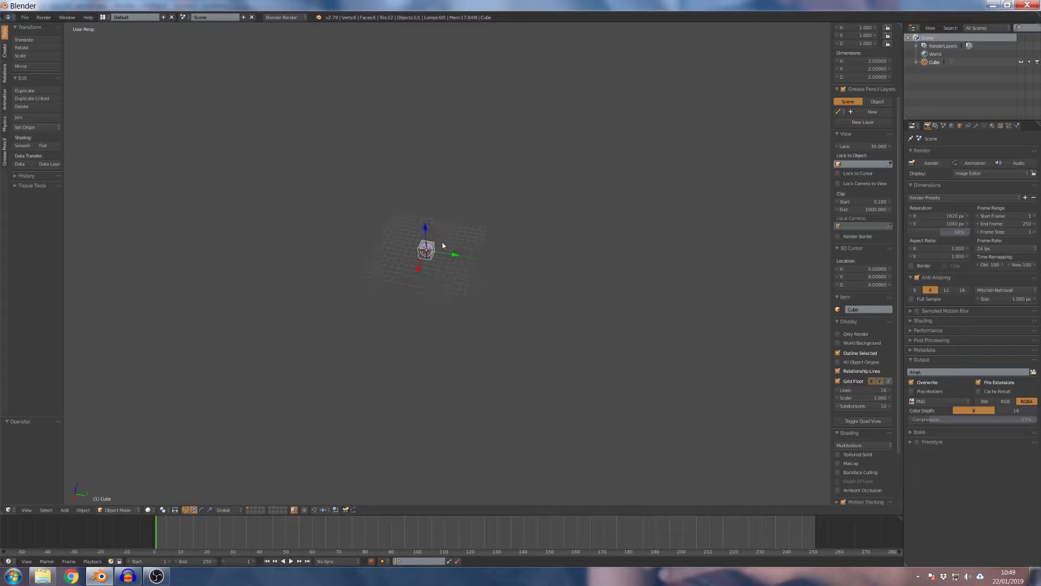
{"action": "key", "text": "Tab"}
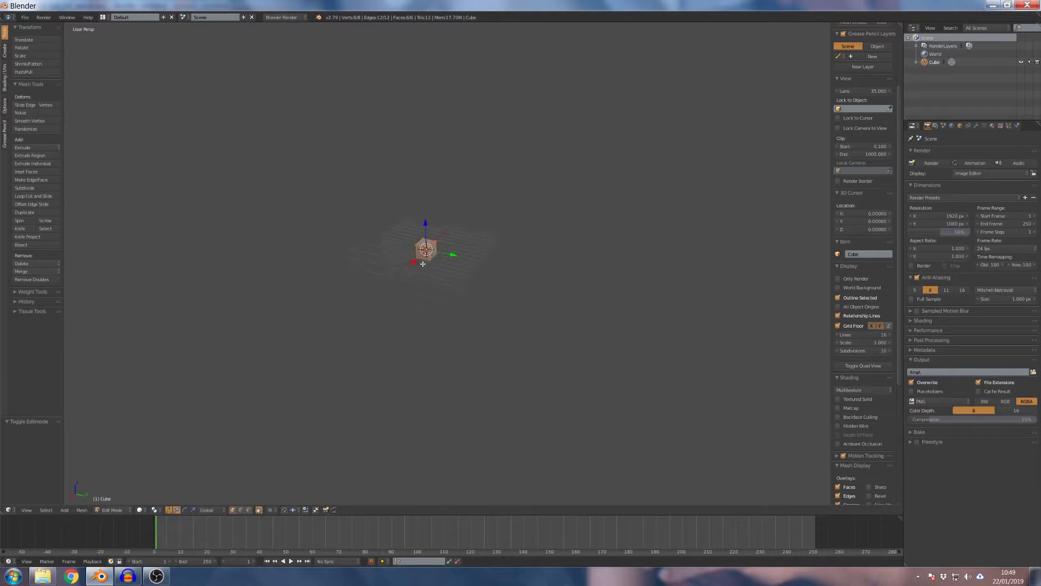
{"action": "scroll", "coordinate": [423, 263], "scroll_direction": "up", "scroll_amount": 6}
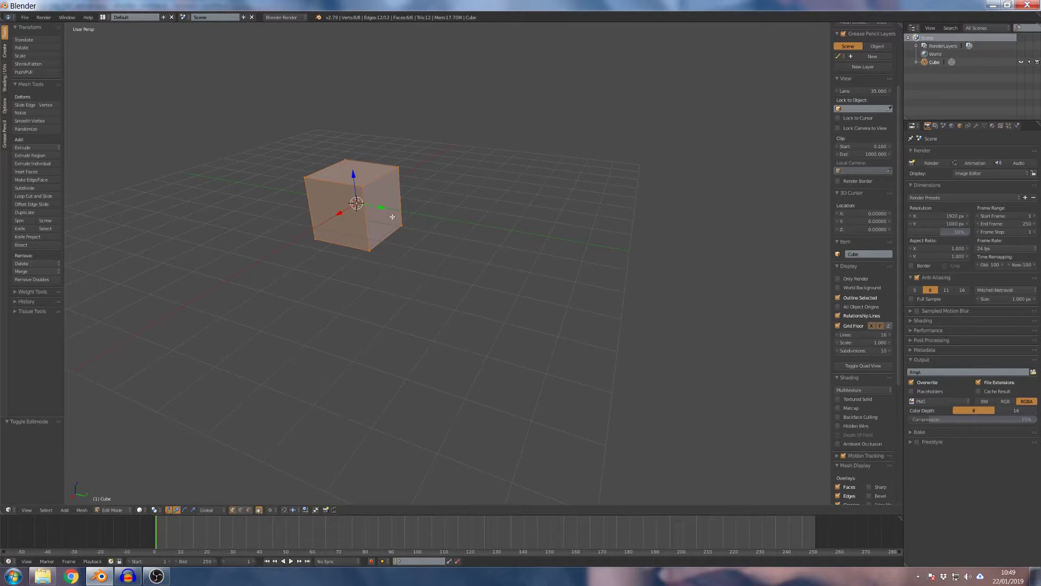